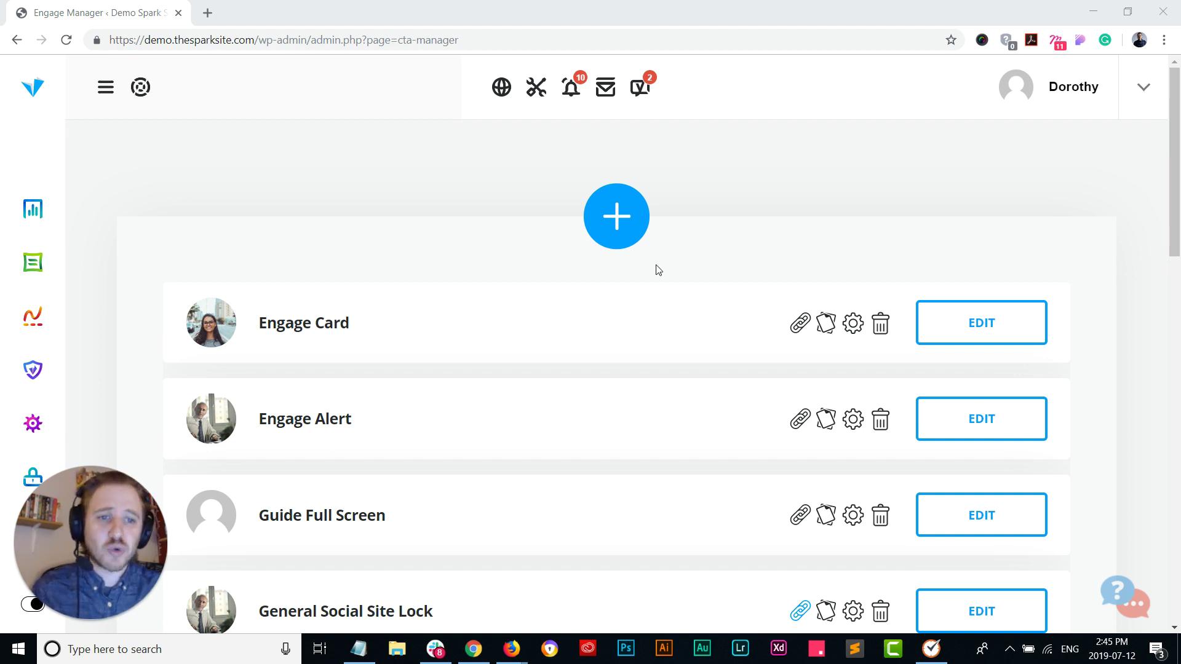
Step: Open the add-new CTA template gallery from the Engage Manager CTA list
click(626, 225)
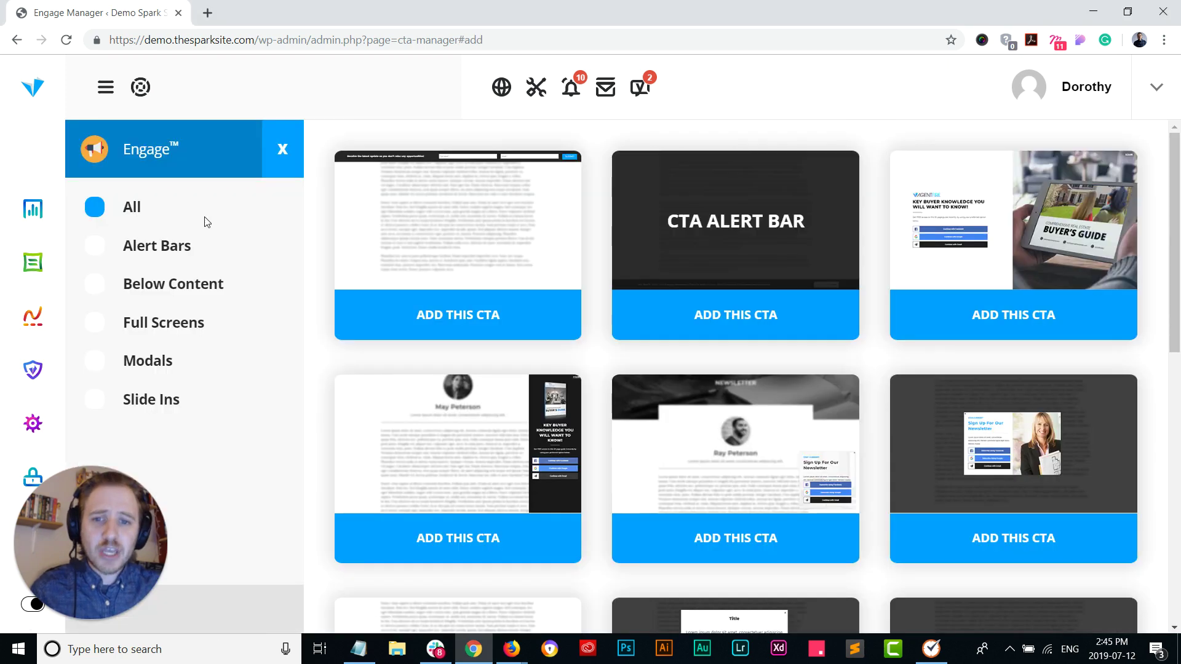
Step: Filter the gallery to Alert Bars, then Below Content, and close it
click(163, 246)
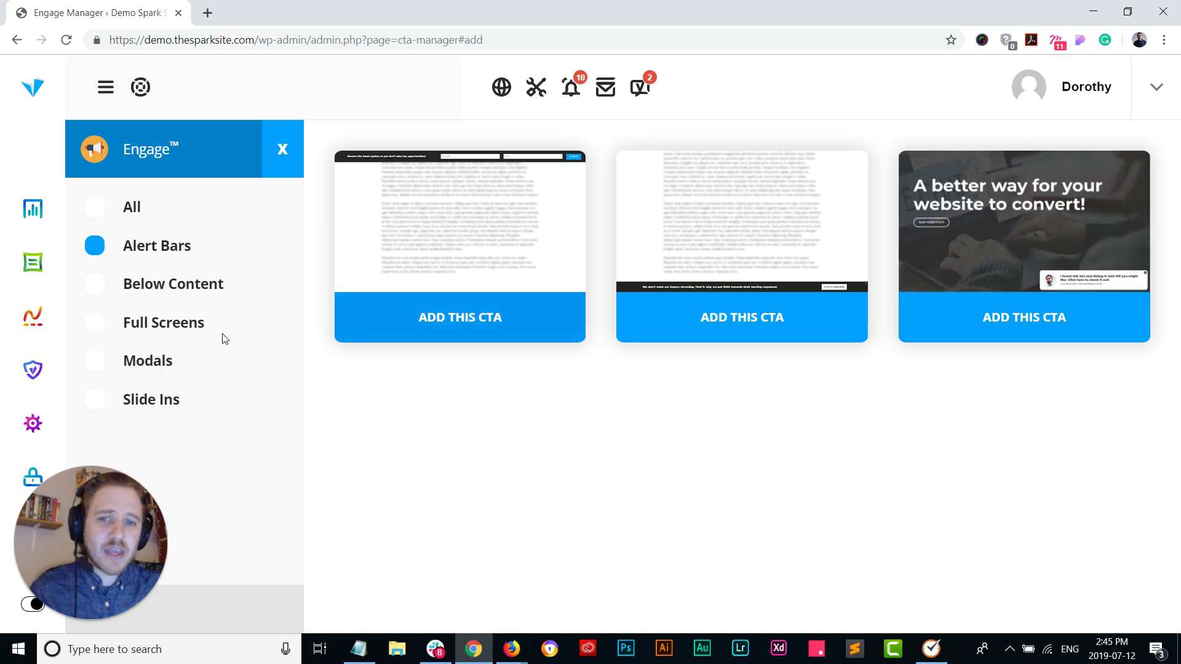
click(153, 286)
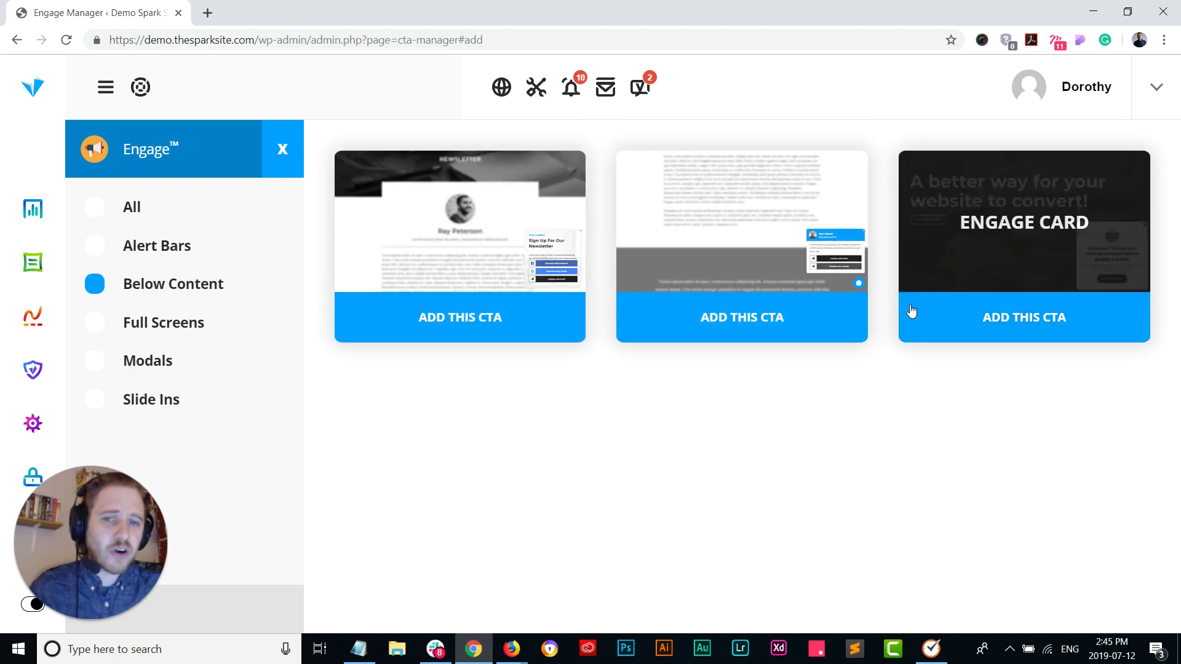
click(282, 151)
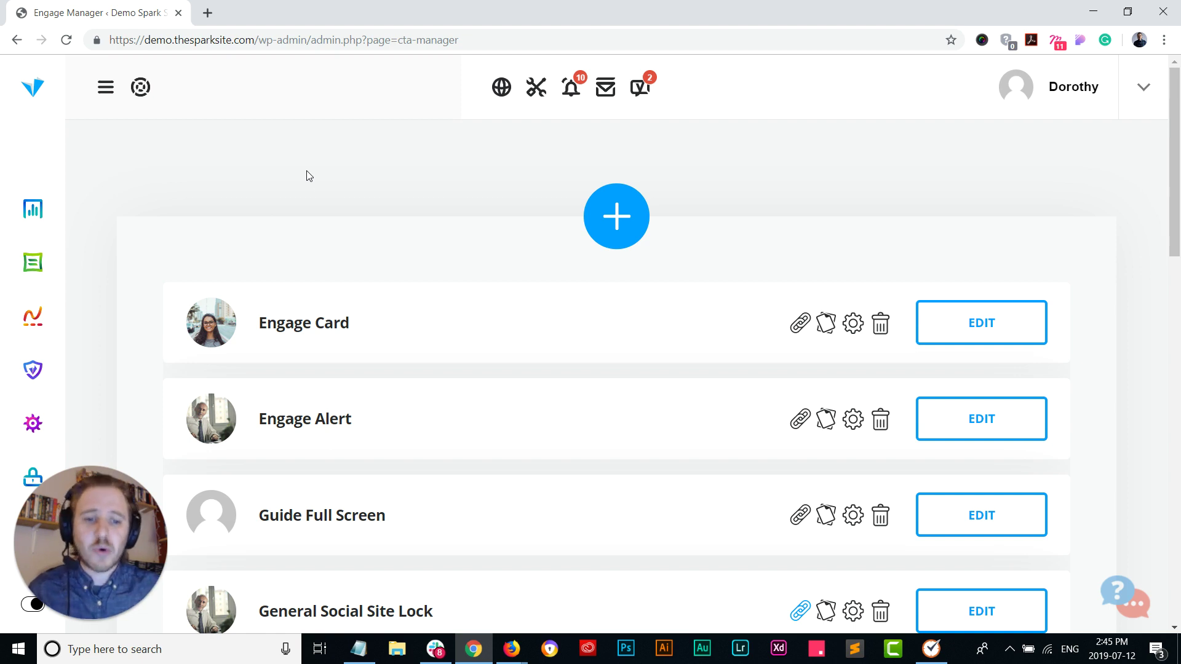
Step: Switch to the MauiHomes homepage in Firefox and open Central Maui's details from Search by Area
click(512, 649)
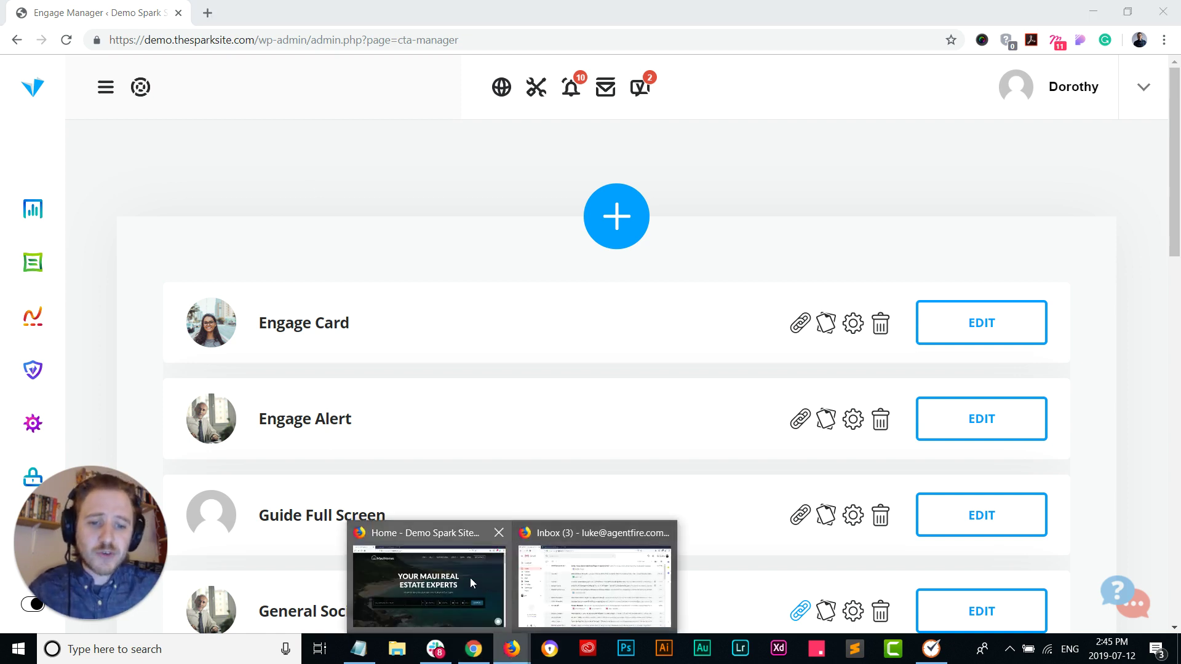
click(470, 578)
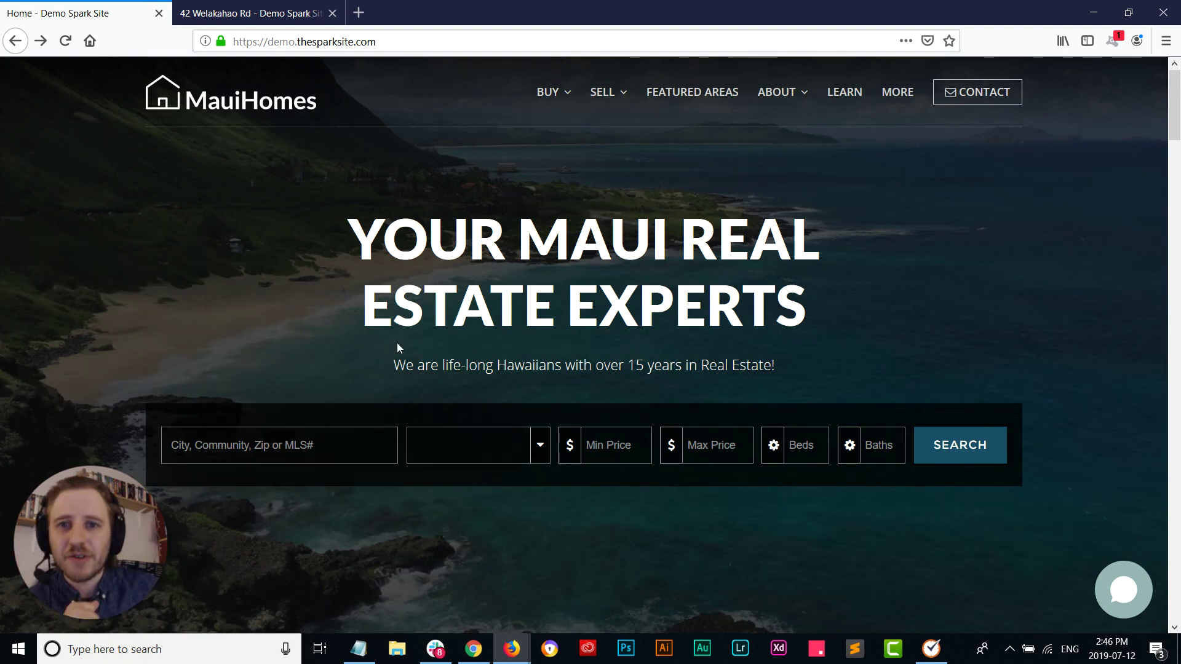
scroll(392, 342, down, 6)
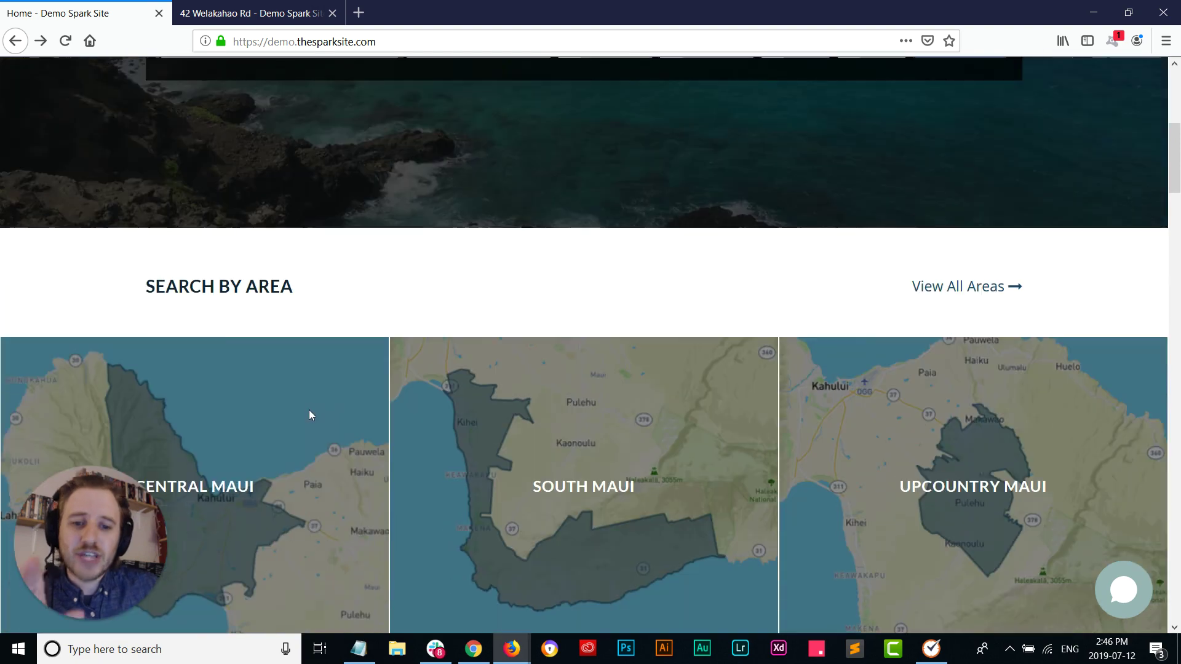
mouse_move(314, 429)
scroll(314, 430, down, 2)
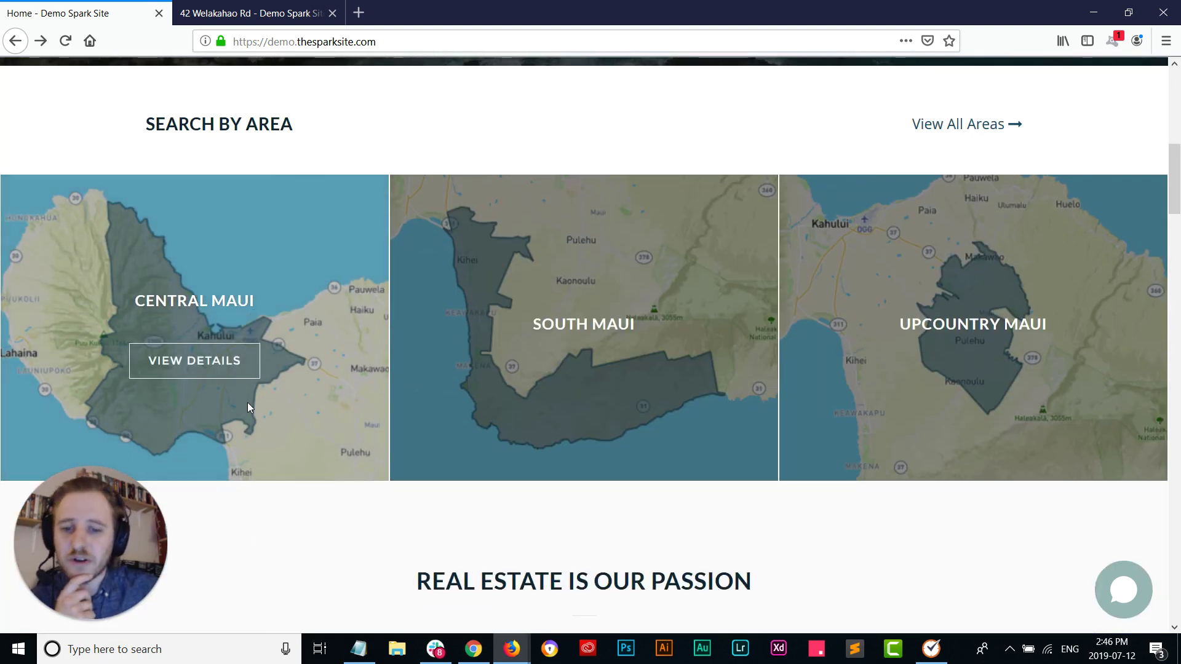
click(232, 375)
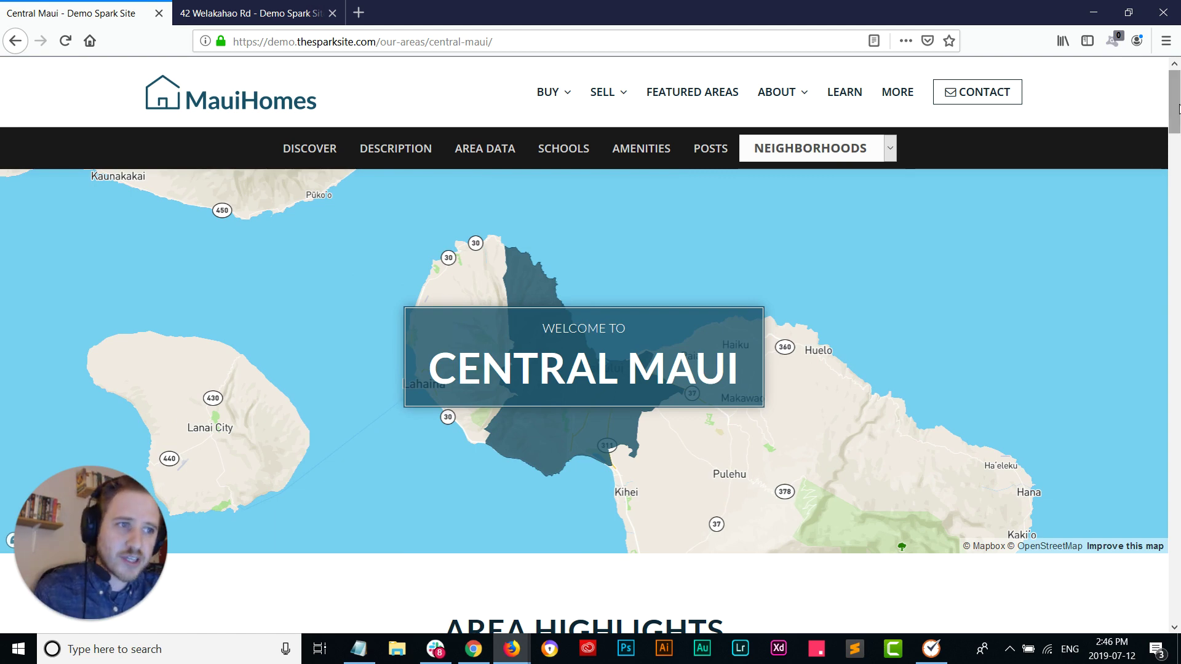
Step: Scroll the Central Maui page until the Engage Alert appears, then follow it to ConvertPage #2
drag(1176, 117, 1156, 225)
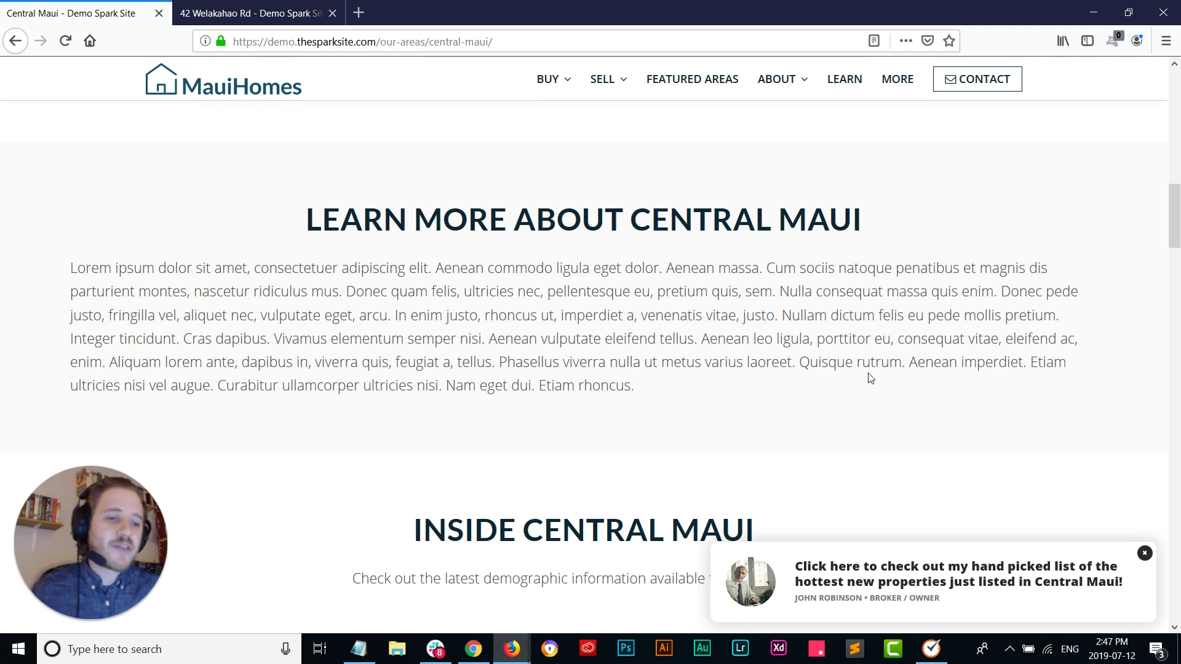
click(902, 574)
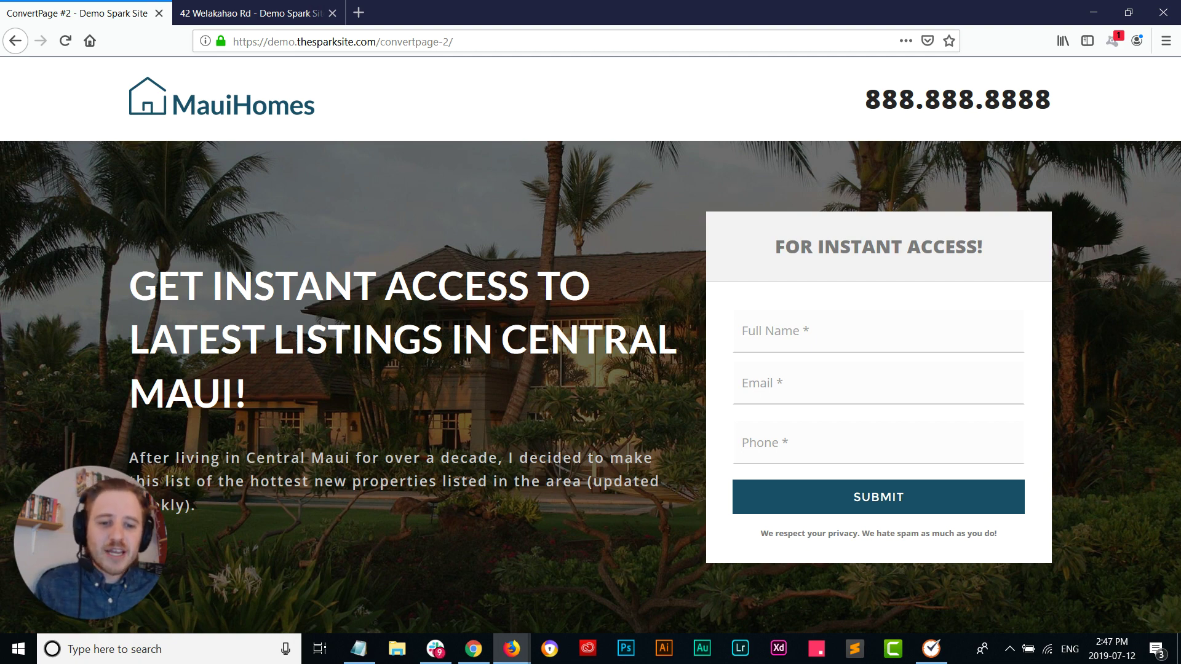
Step: Leave the Central Maui signup landing page and return to Engage Manager in Chrome
click(473, 649)
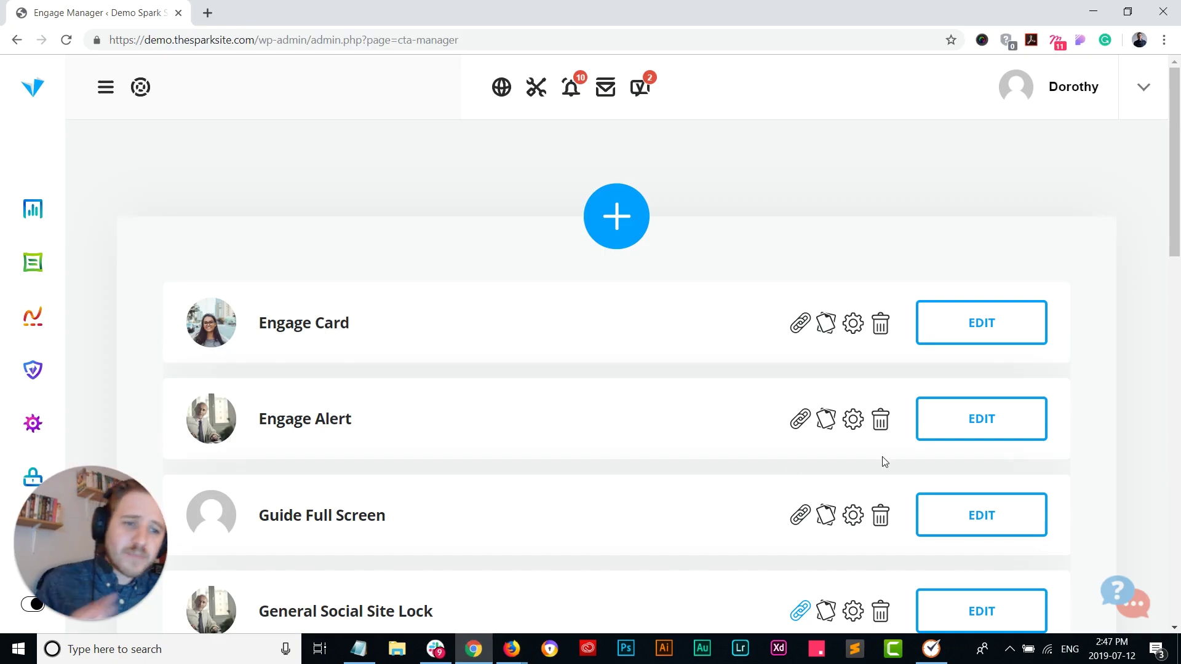
Step: Assign the Sales Representative agent to the Engage Alert and bring up its responsive preview options
click(960, 420)
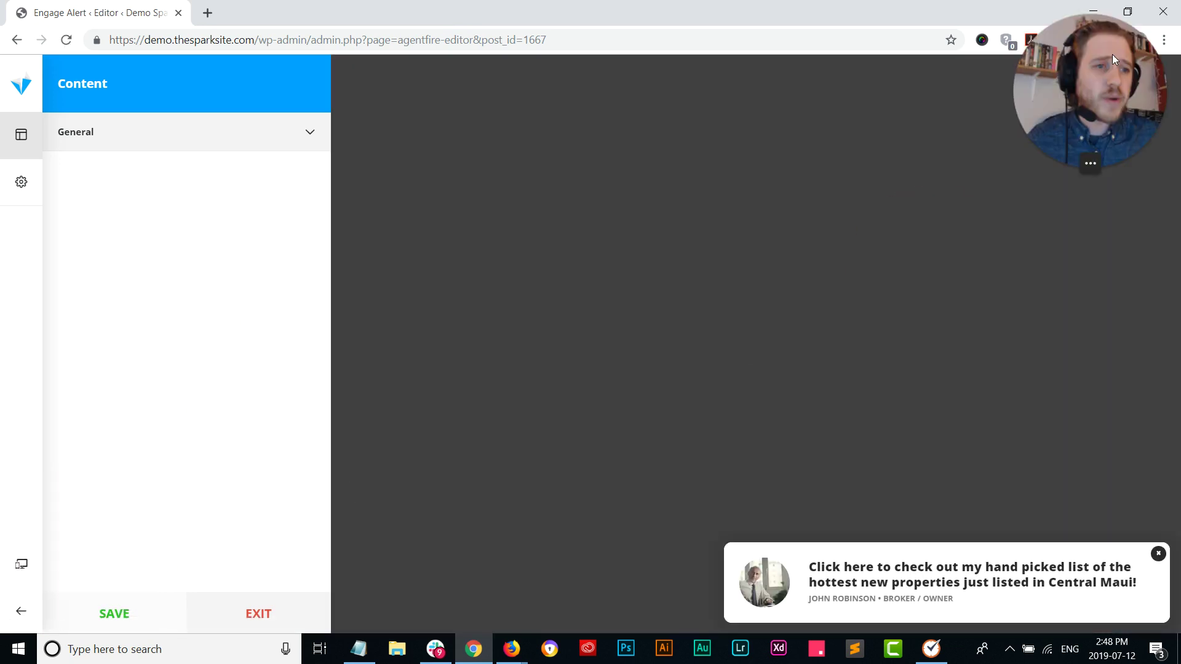
click(225, 140)
scroll(164, 377, down, 1)
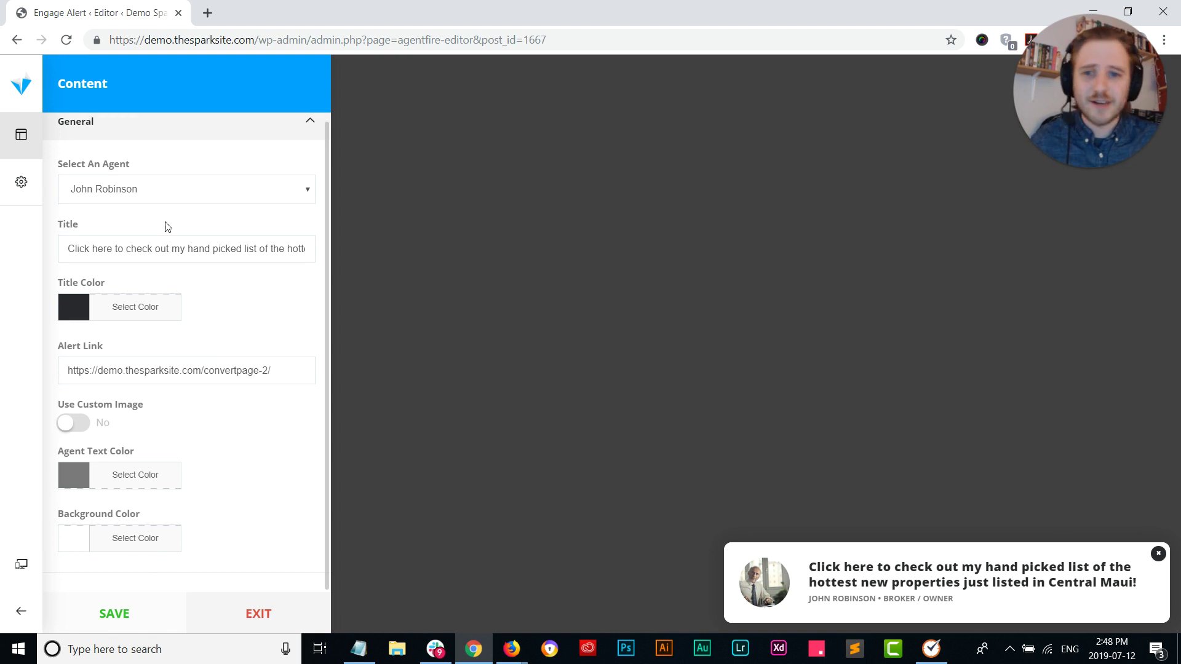
click(177, 197)
click(139, 234)
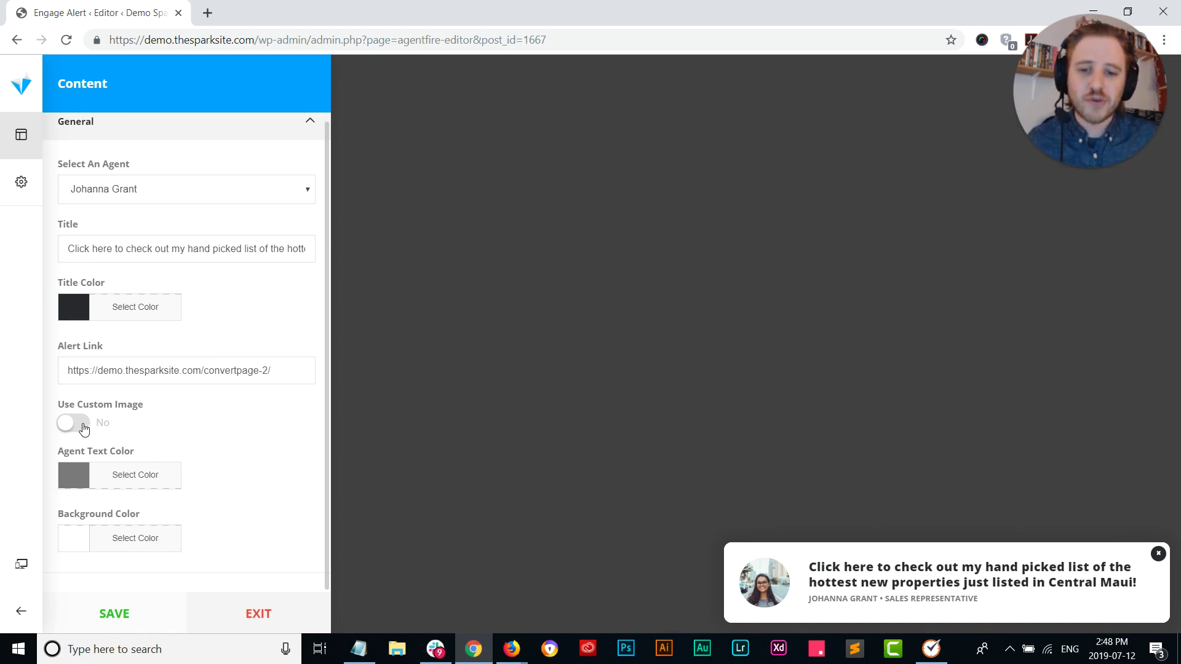
click(20, 562)
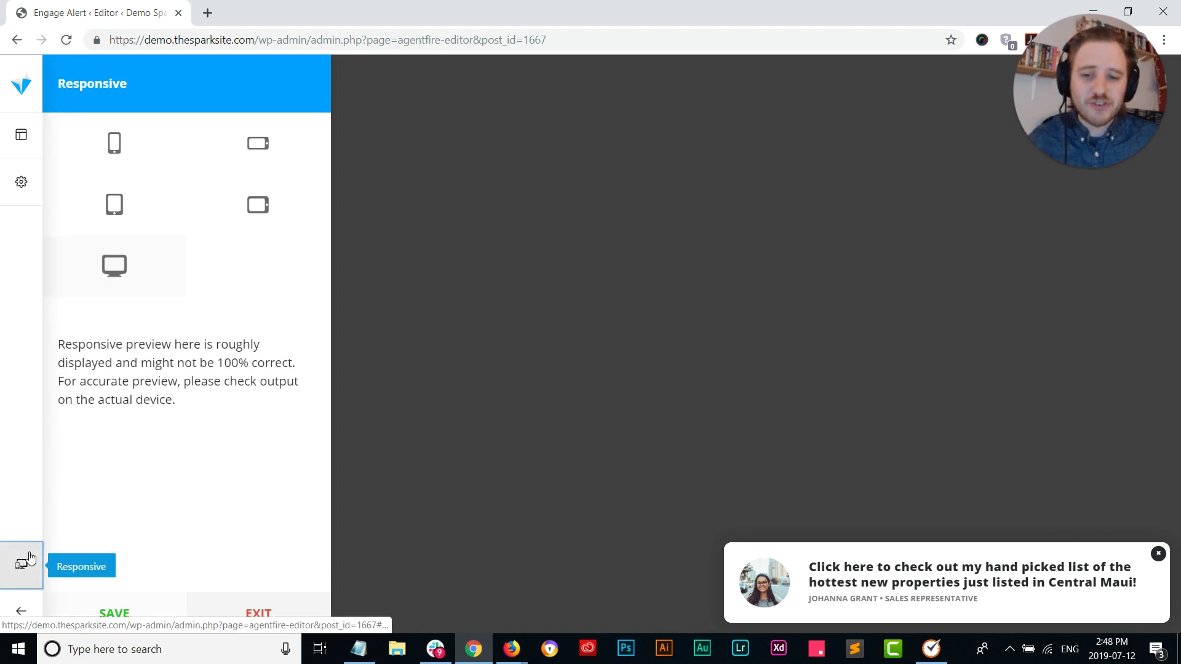
Step: Preview the Engage Alert on phone, landscape phone, landscape tablet and desktop, then exit without saving
click(119, 152)
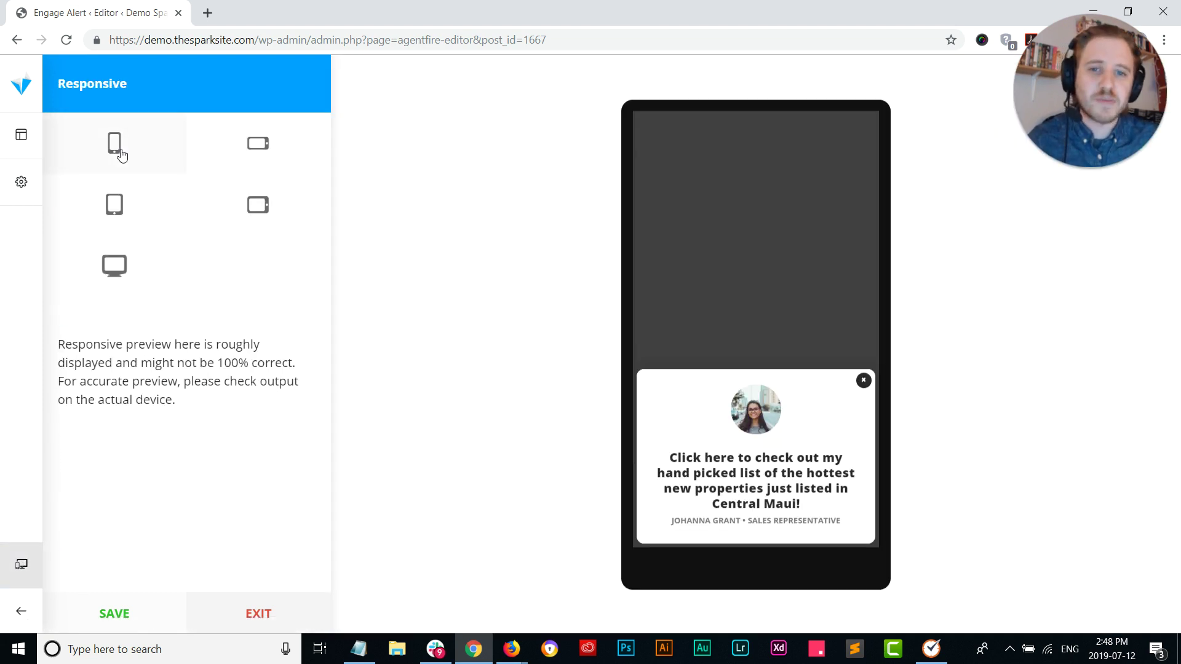
click(269, 145)
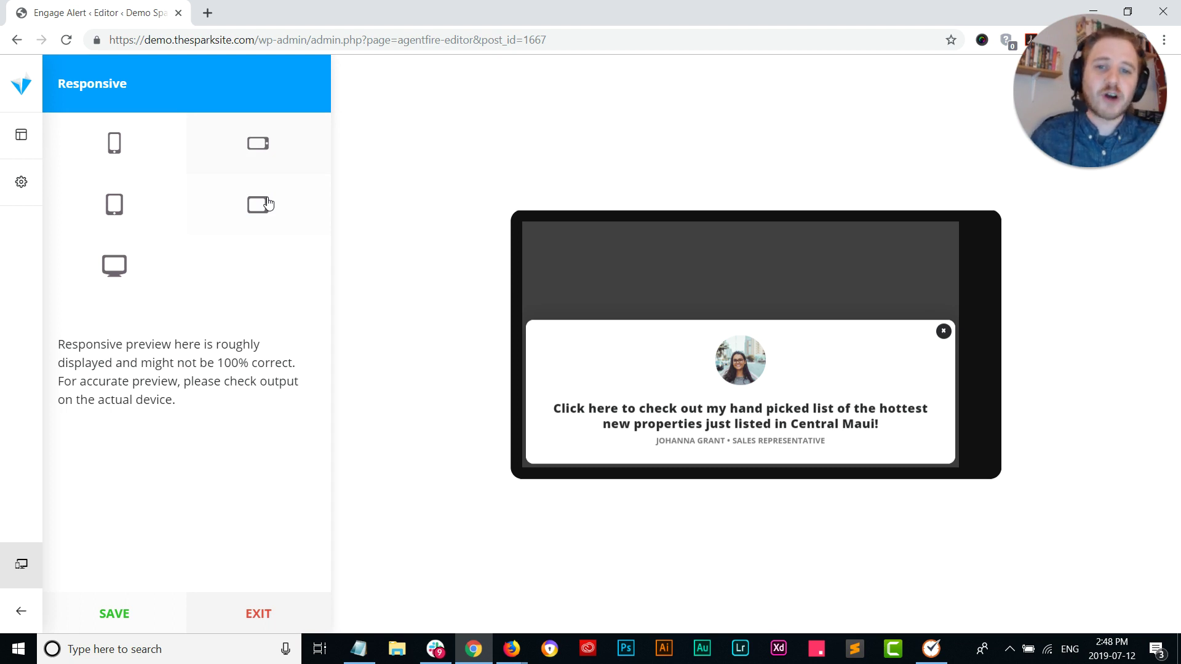
click(268, 204)
click(115, 265)
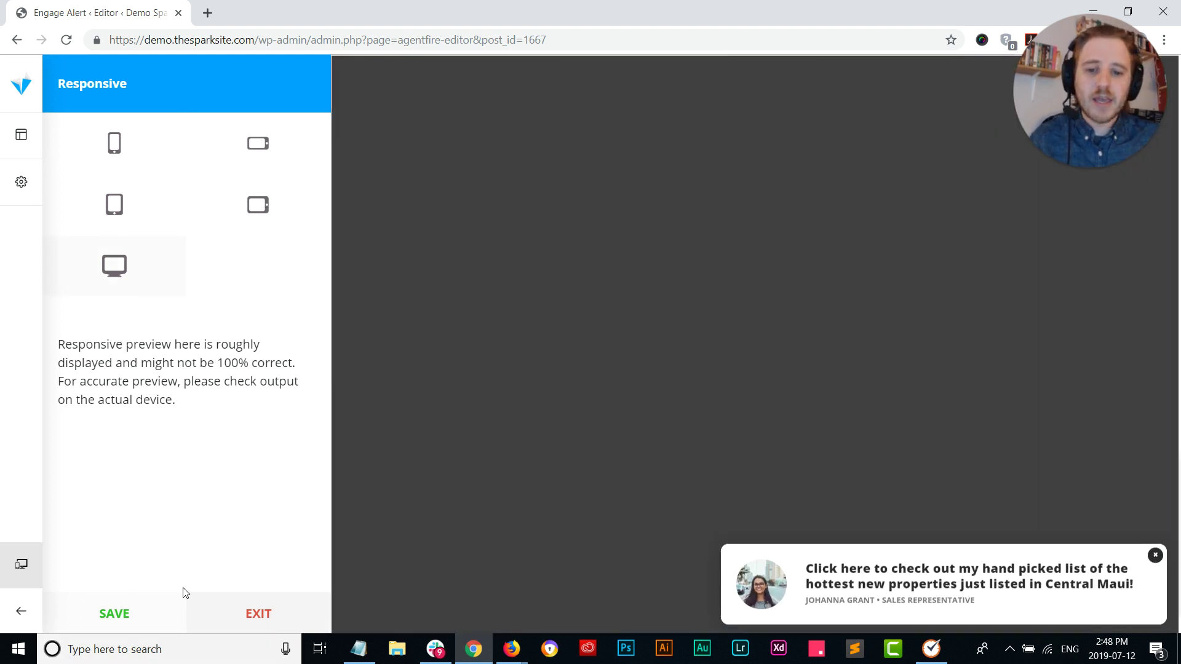
click(259, 612)
click(544, 431)
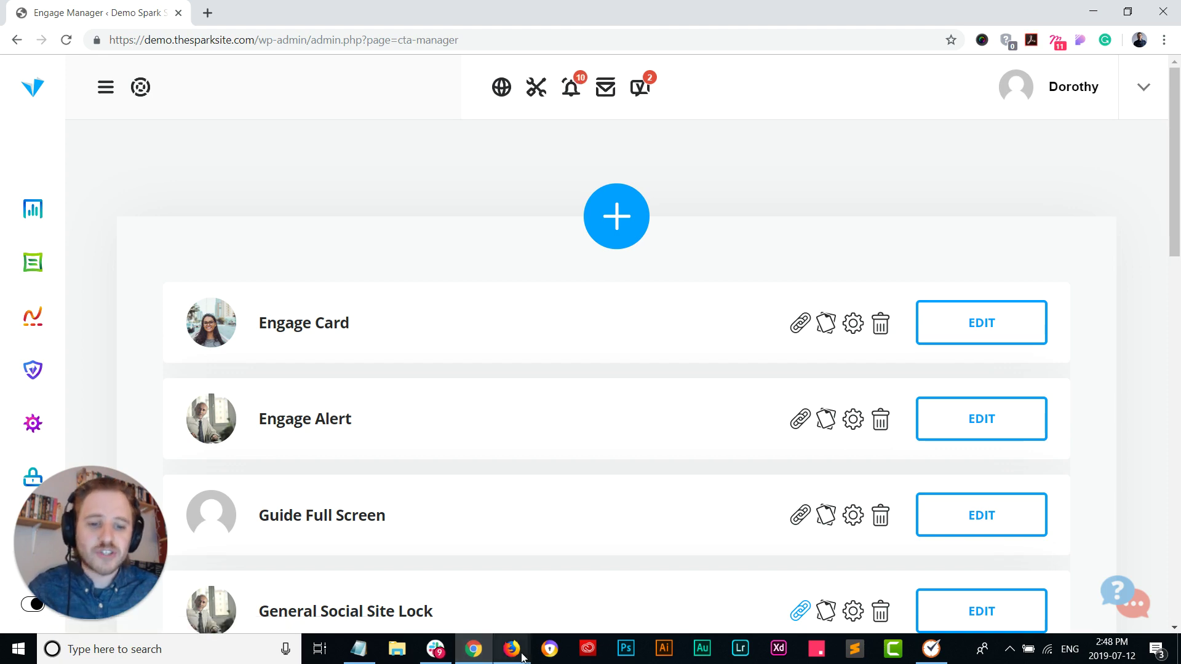
click(520, 644)
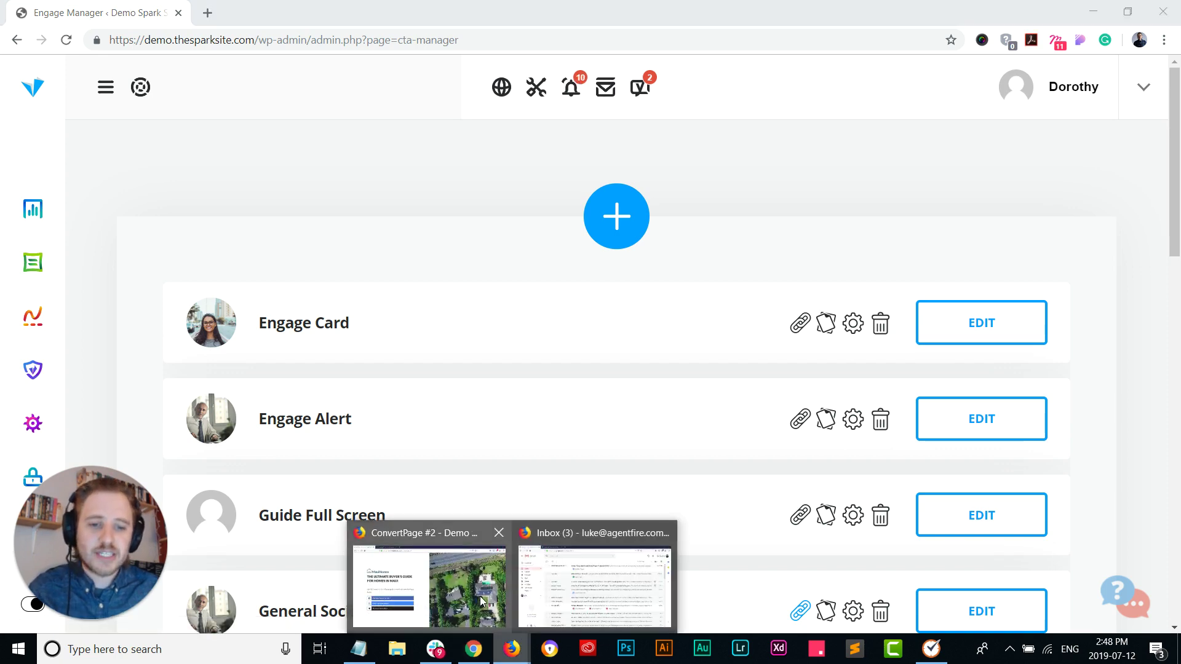
click(480, 596)
click(235, 9)
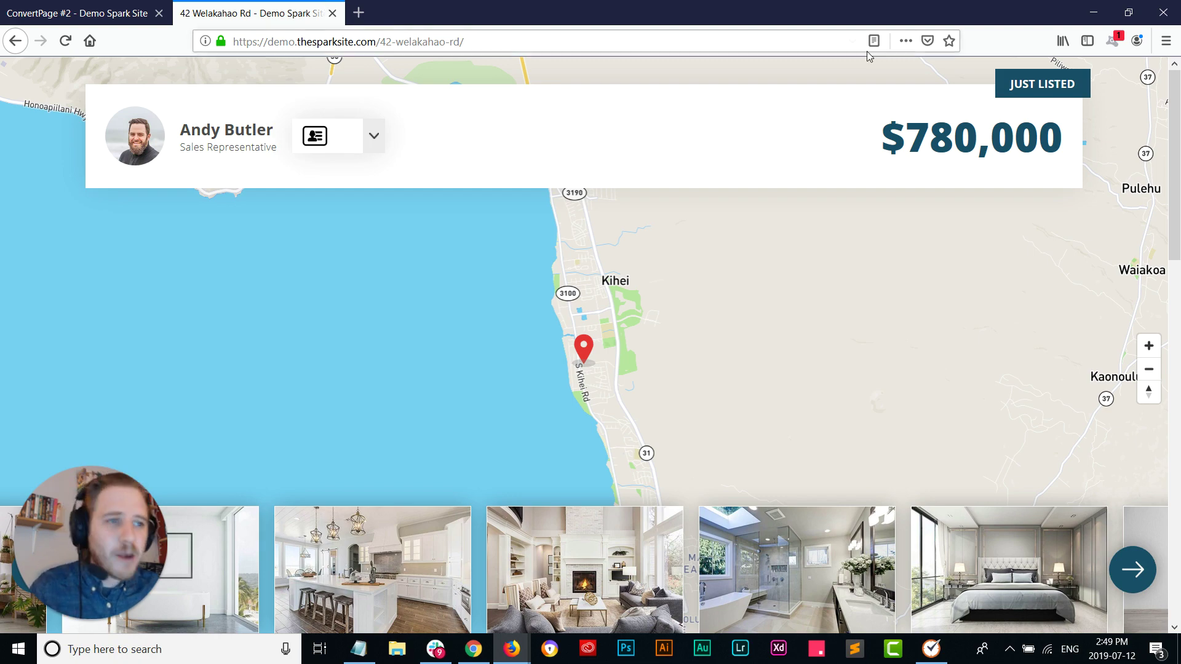
drag(1176, 125, 1146, 313)
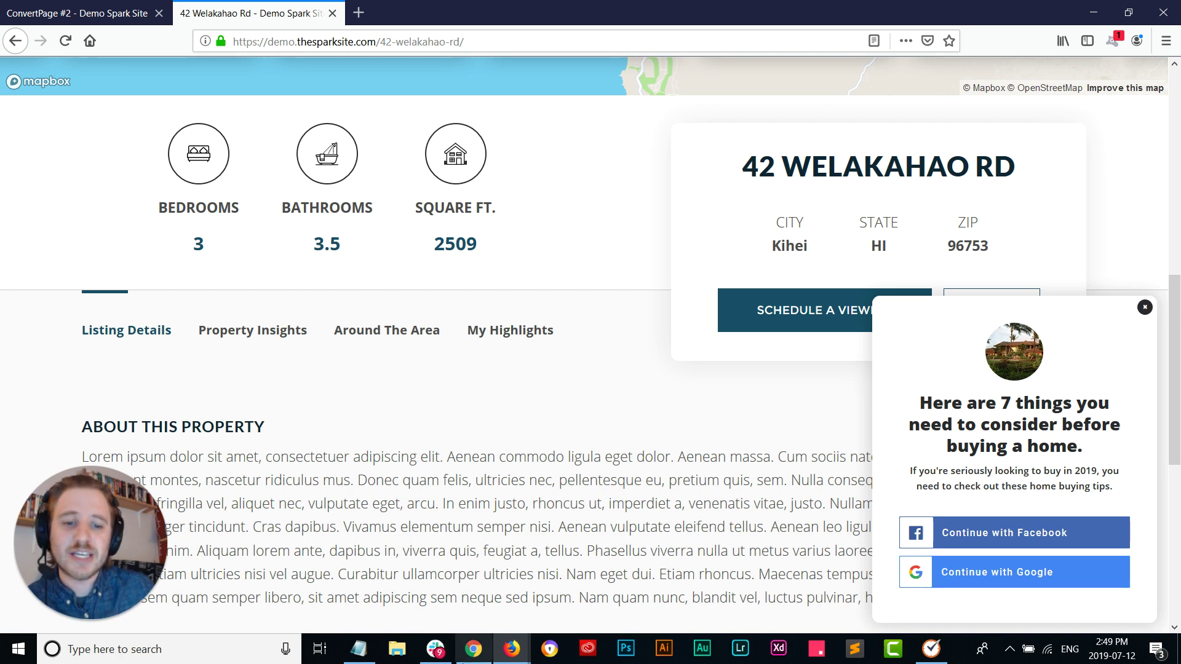
click(473, 648)
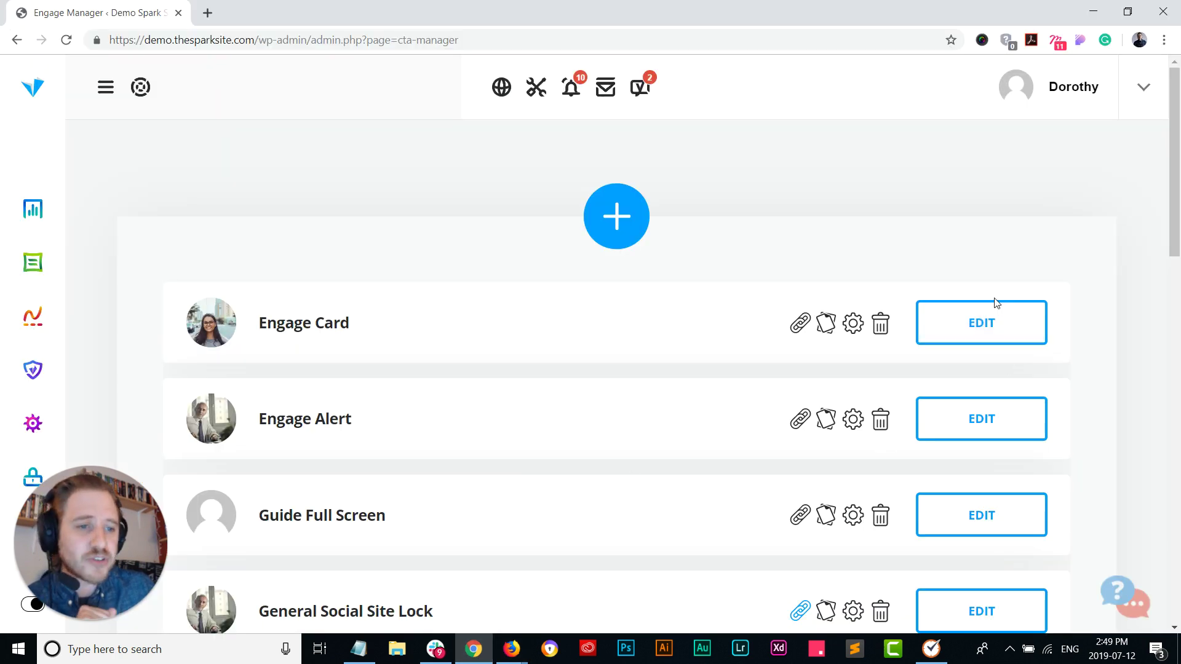
Step: Set the Engage Card's Use Lead Form to No, then preview the card on a portrait tablet
click(967, 324)
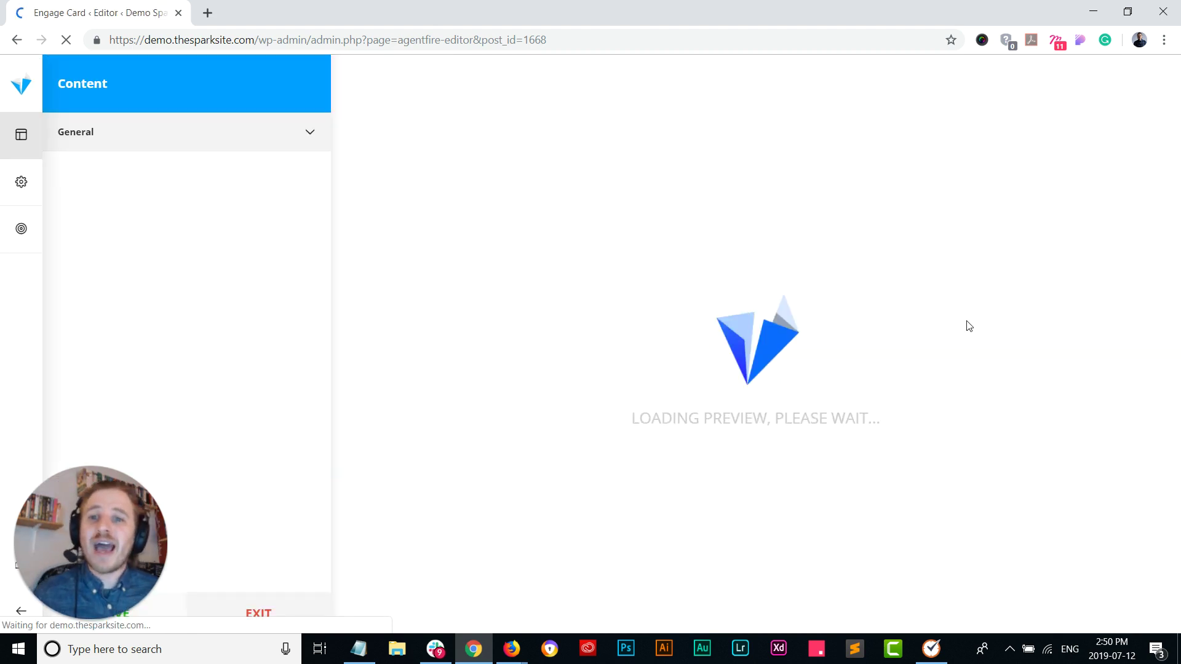
click(277, 131)
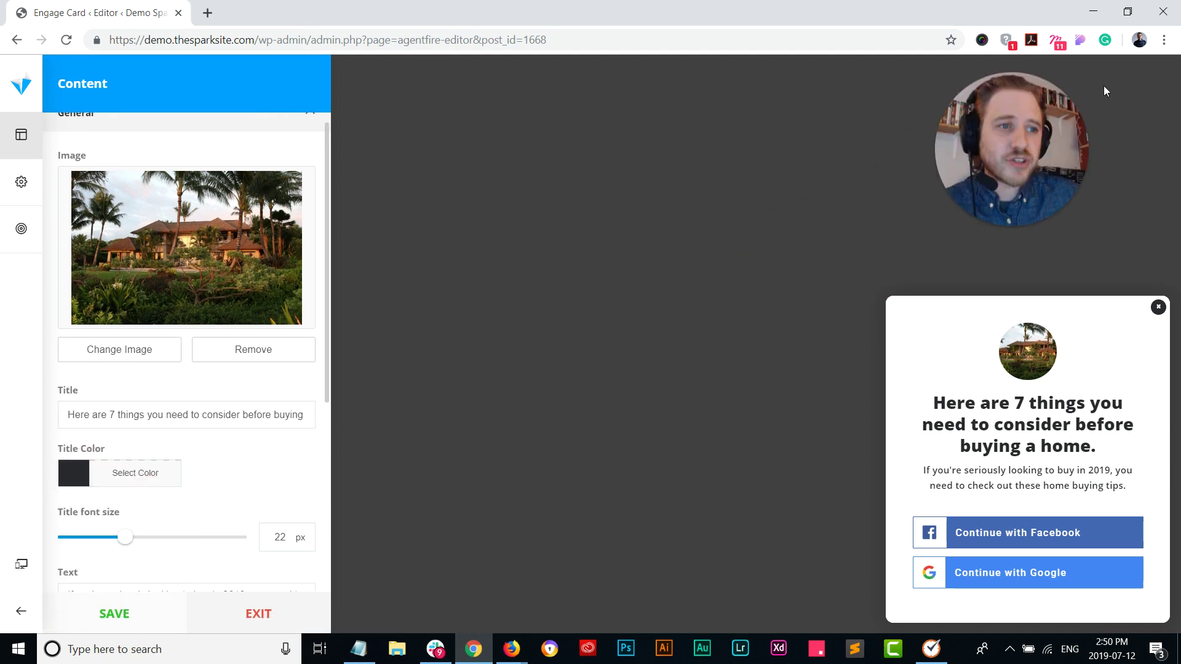
scroll(219, 453, down, 5)
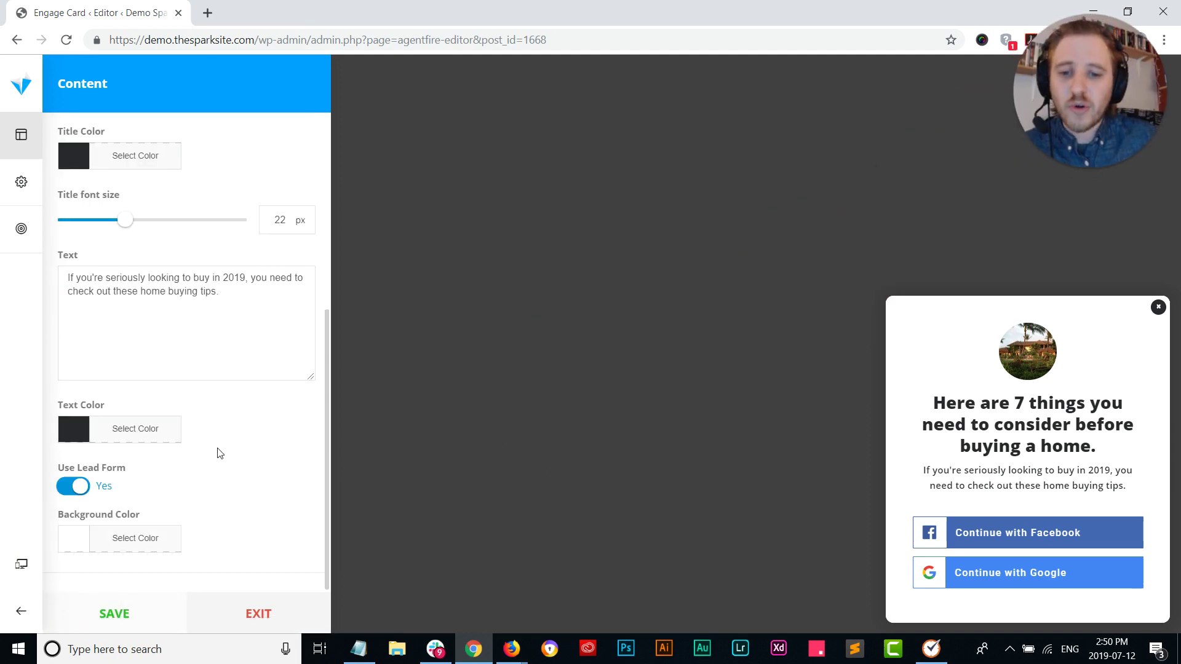
click(92, 490)
scroll(131, 525, down, 3)
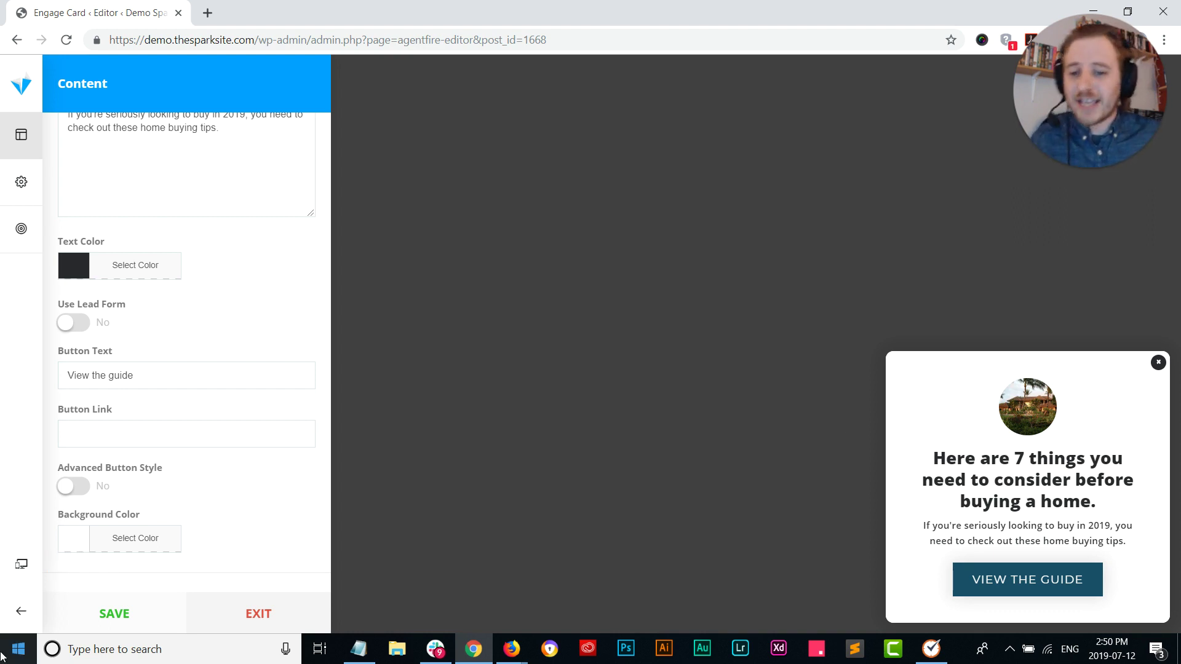
click(22, 571)
click(115, 204)
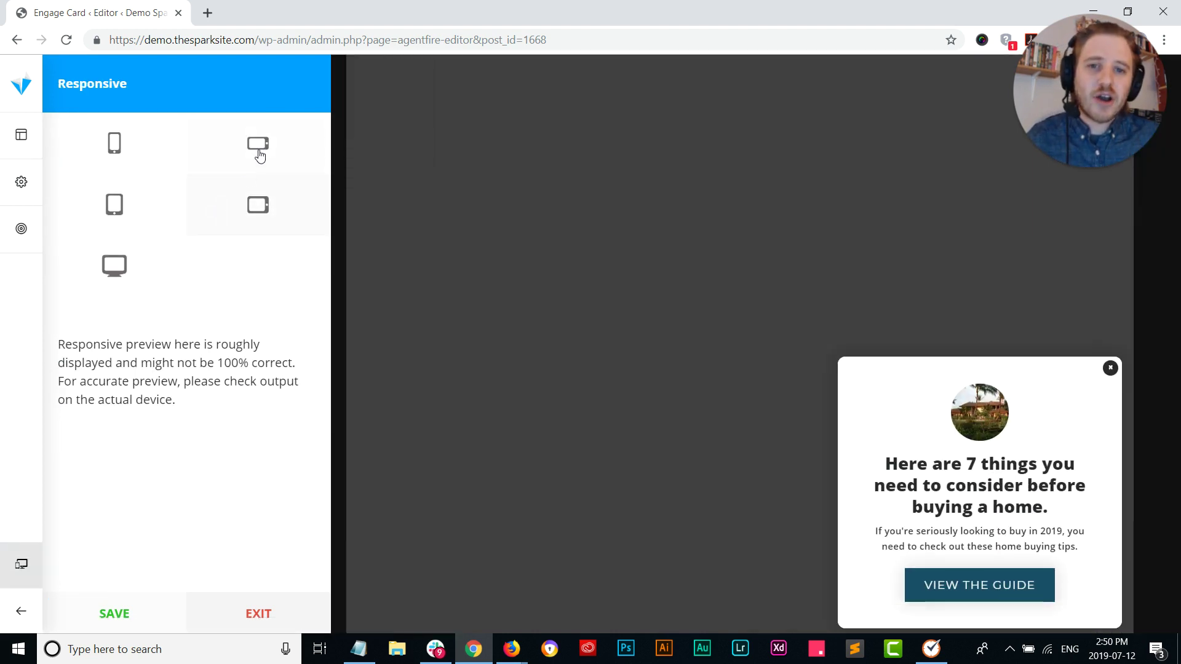
Step: Preview the Engage Card on landscape and portrait phones, then exit to raise the unsaved-changes warning
click(258, 152)
click(142, 158)
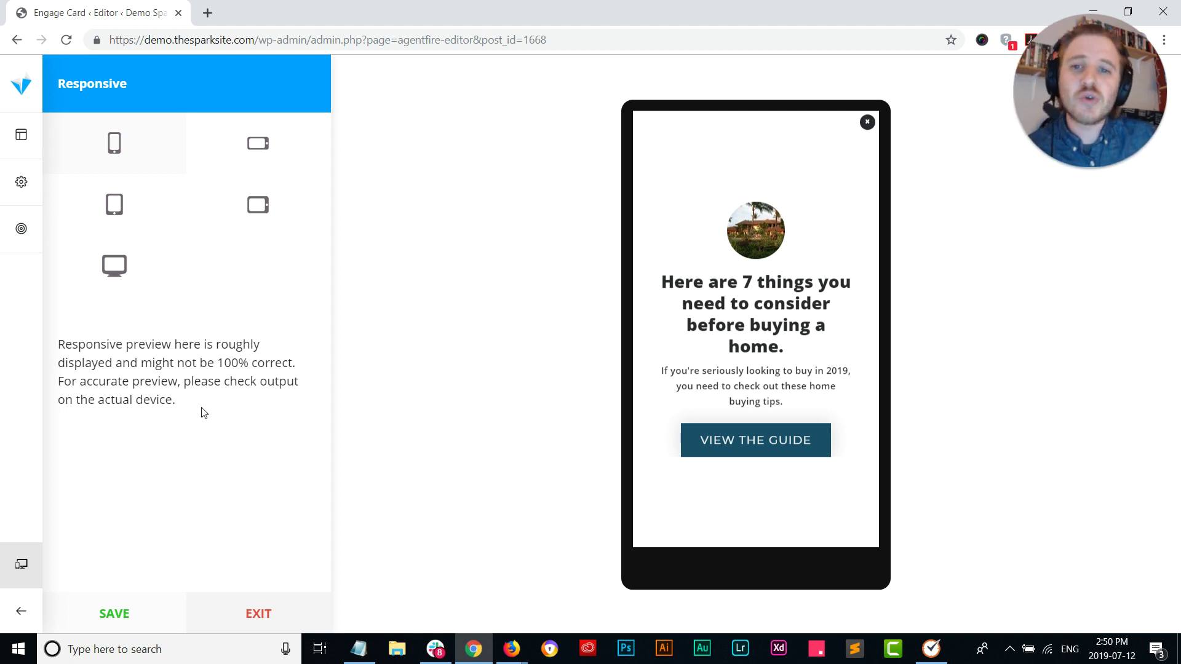
click(282, 612)
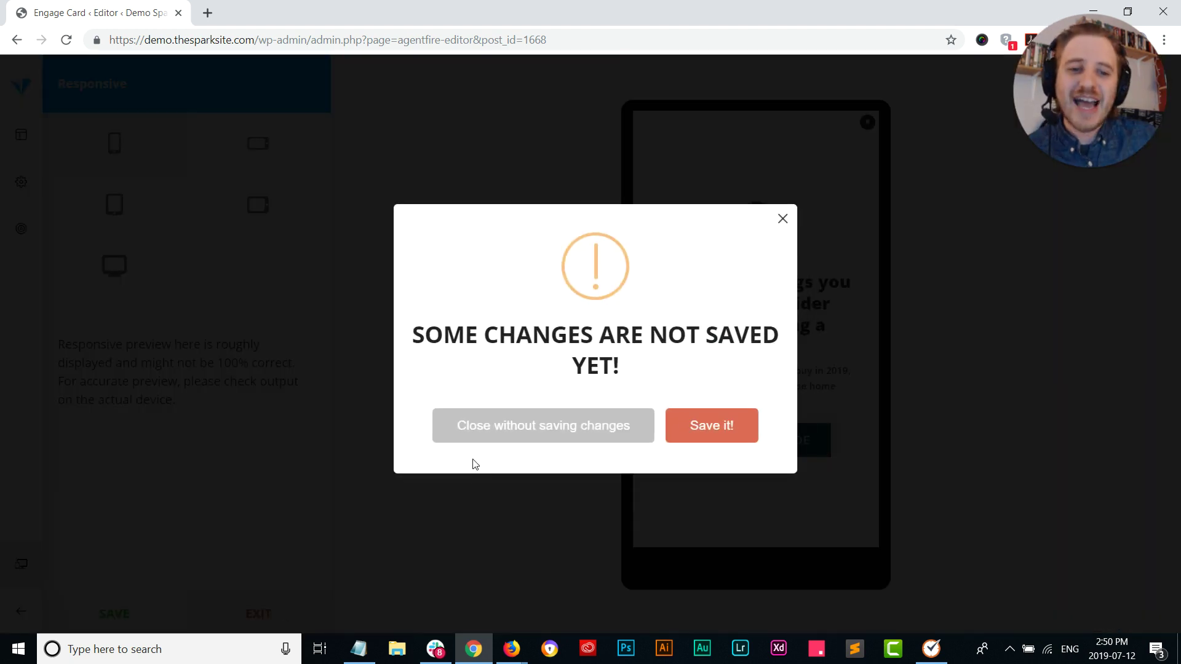
Step: Close the Engage Card editor without saving its unsaved changes, returning to the Engage CTA list
click(481, 430)
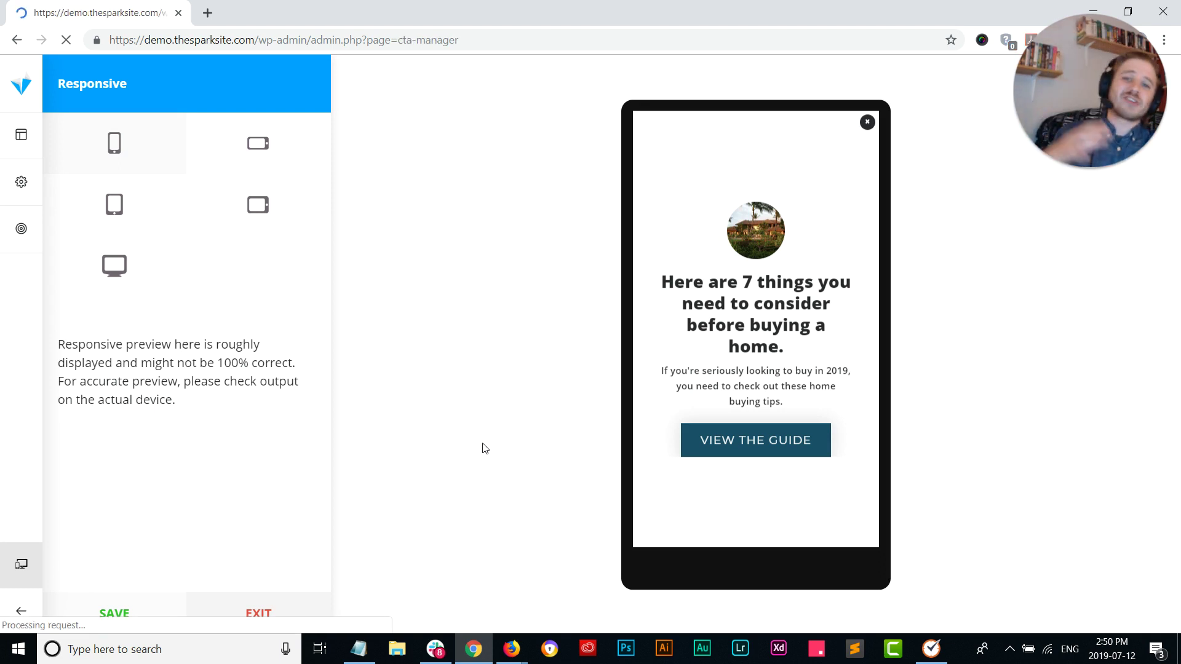